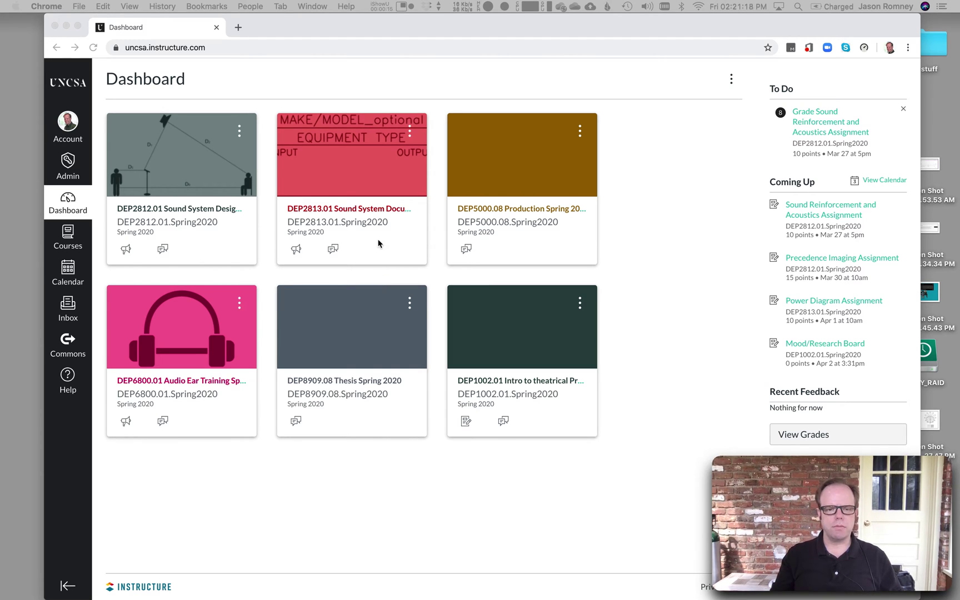
Open the DEP2813.01 Sound System Documentation course card from the Dashboard.
click(369, 212)
click(350, 214)
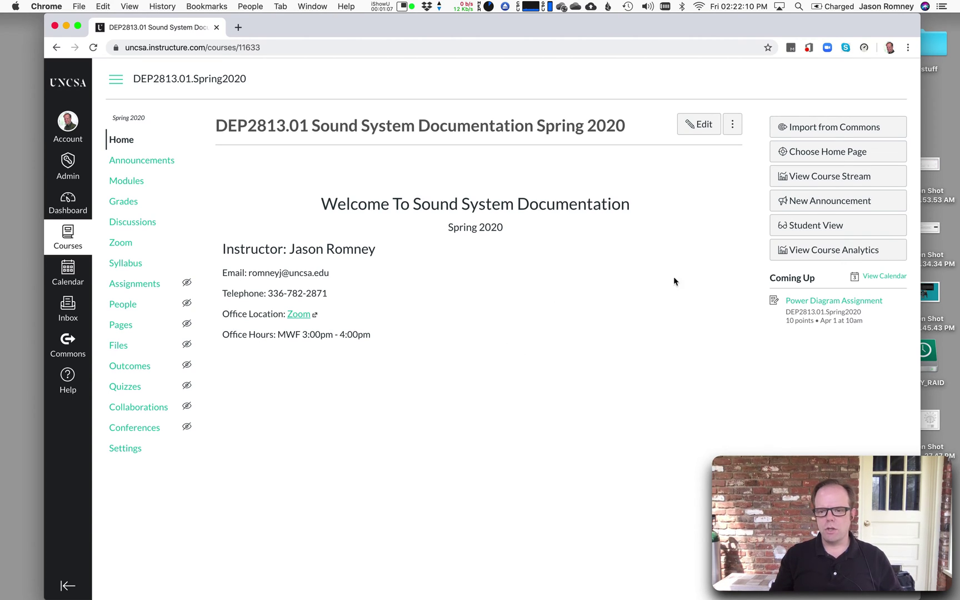
Enter Student View, browse Modules and Announcements, then return to the course Home.
click(858, 226)
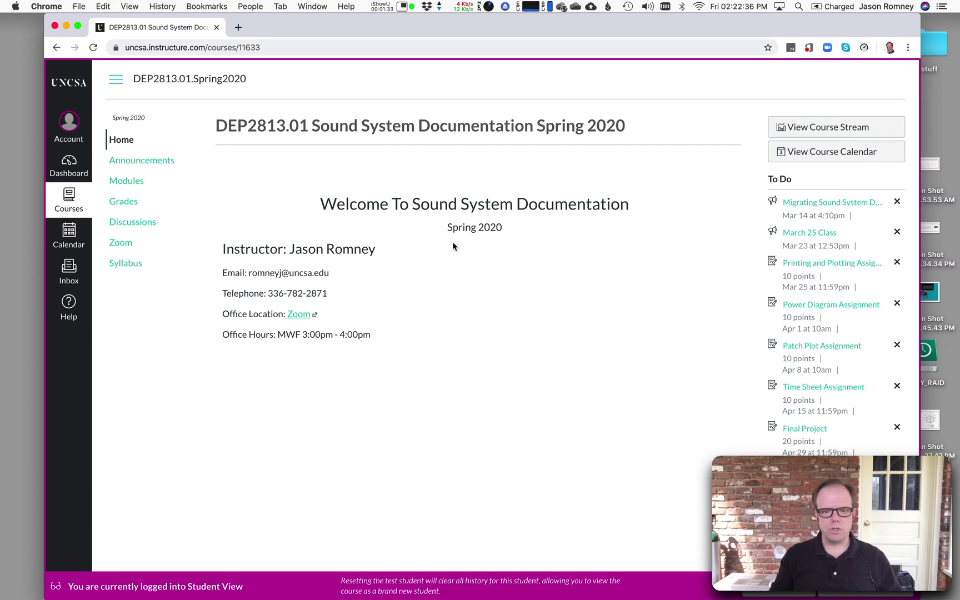
click(124, 183)
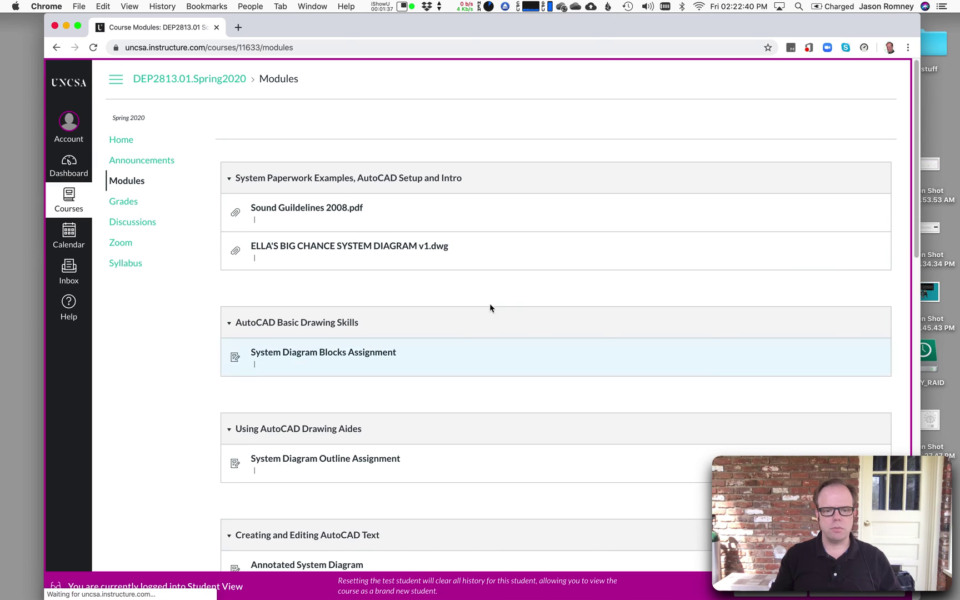
scroll(425, 322, down, 3)
scroll(424, 323, down, 2)
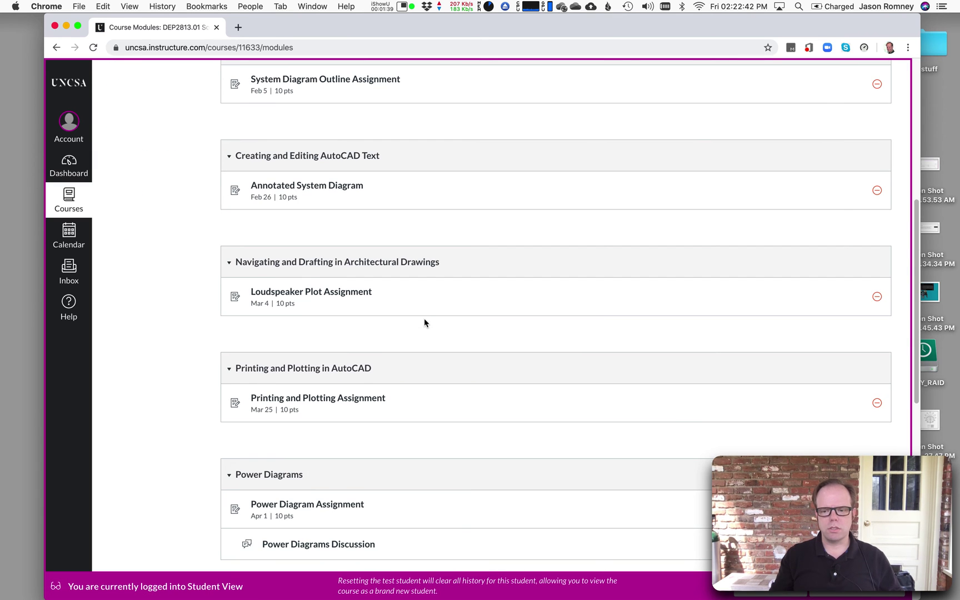
scroll(424, 322, down, 5)
scroll(425, 323, down, 2)
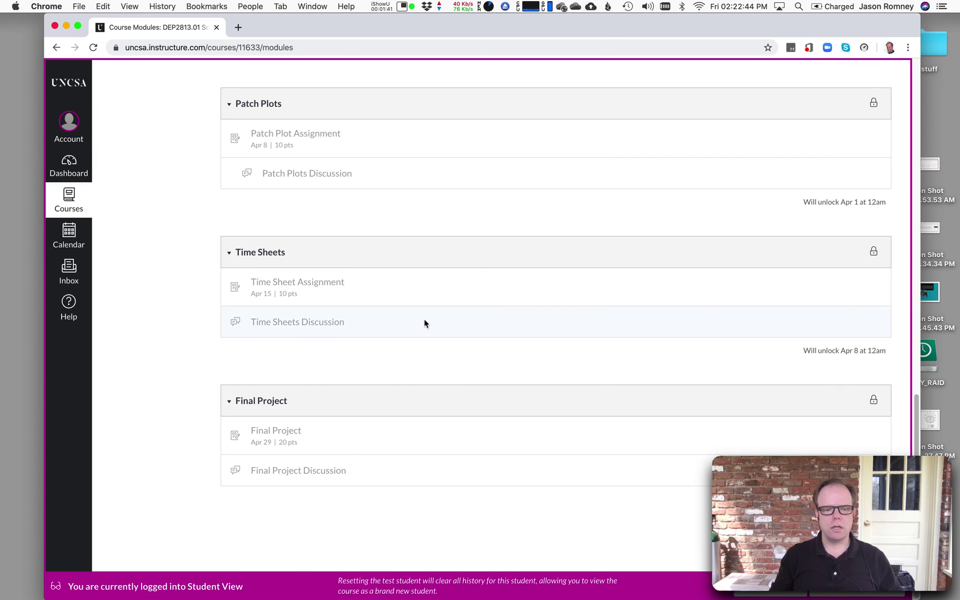
scroll(425, 322, up, 5)
scroll(425, 323, up, 5)
click(152, 167)
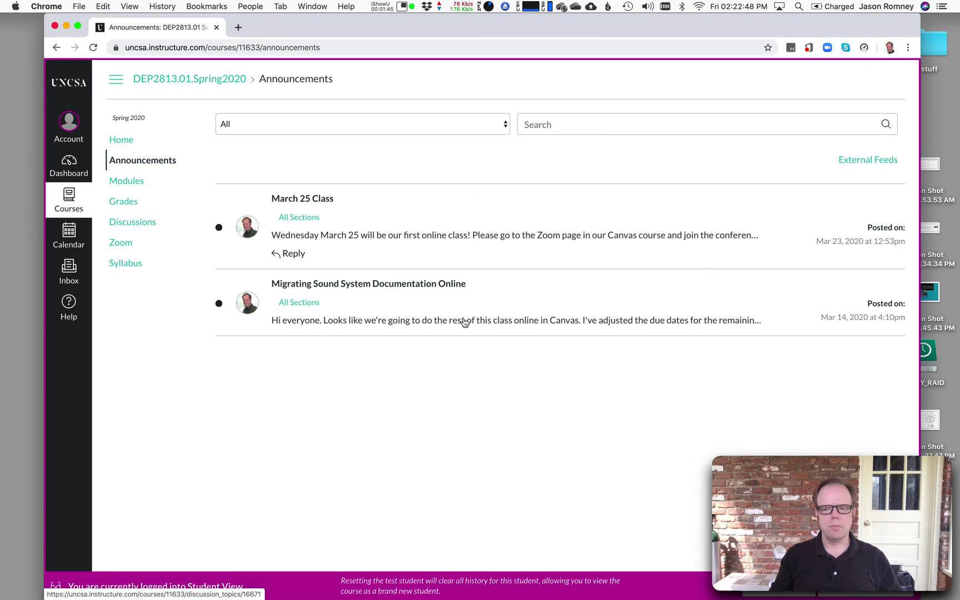
click(124, 142)
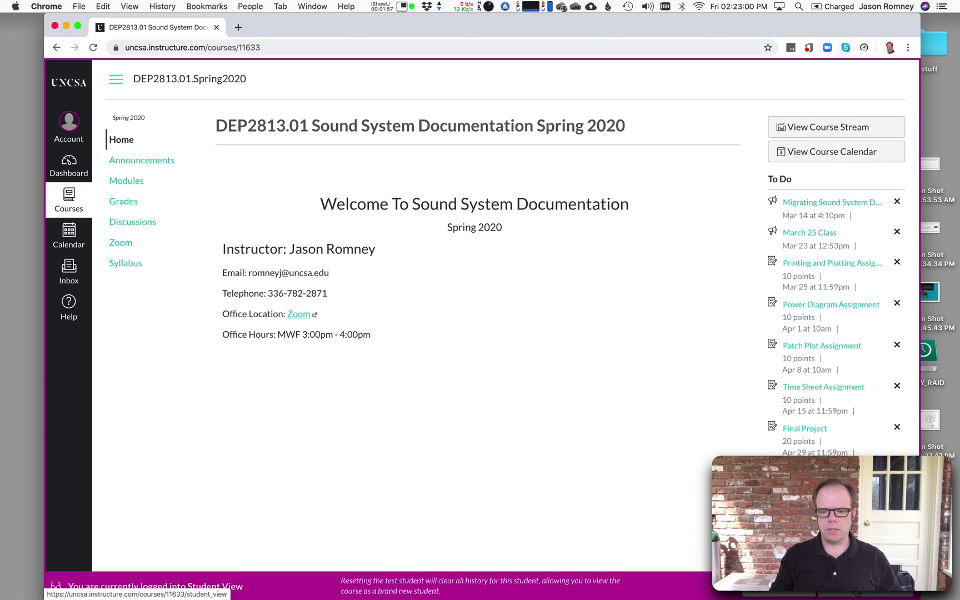
drag(753, 22, 288, 7)
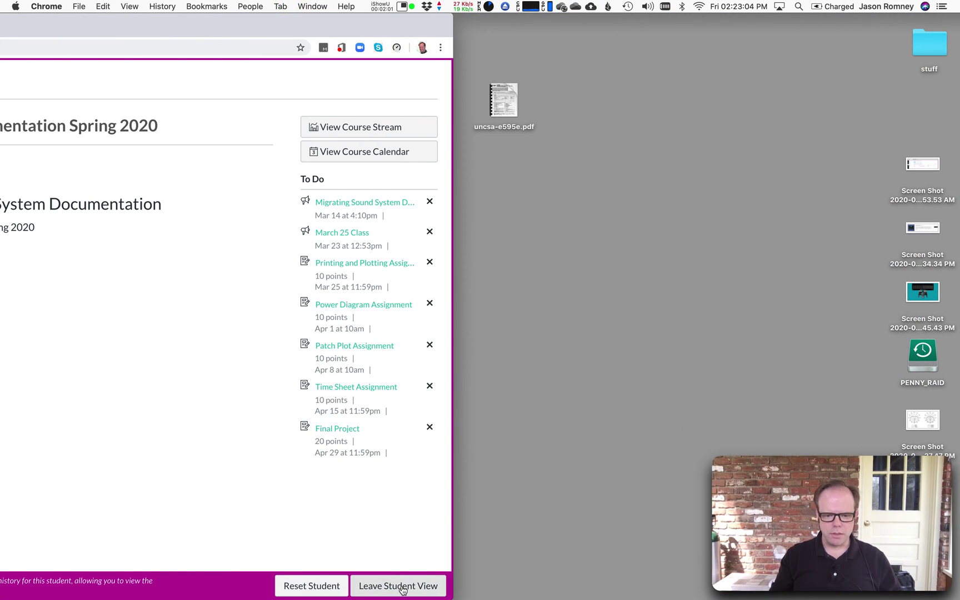
Leave Student View to get back to the instructor course home.
click(402, 589)
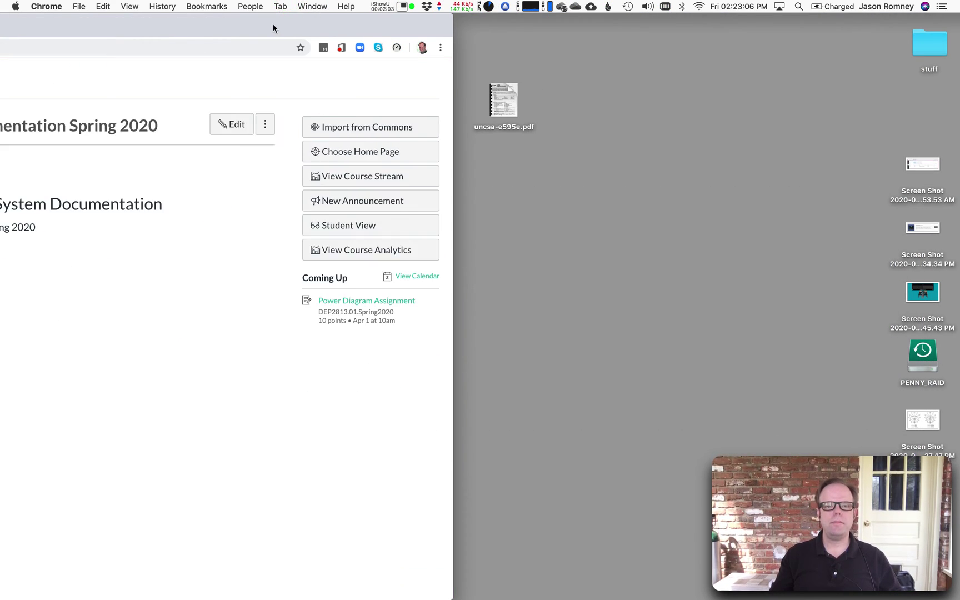
drag(273, 28, 730, 27)
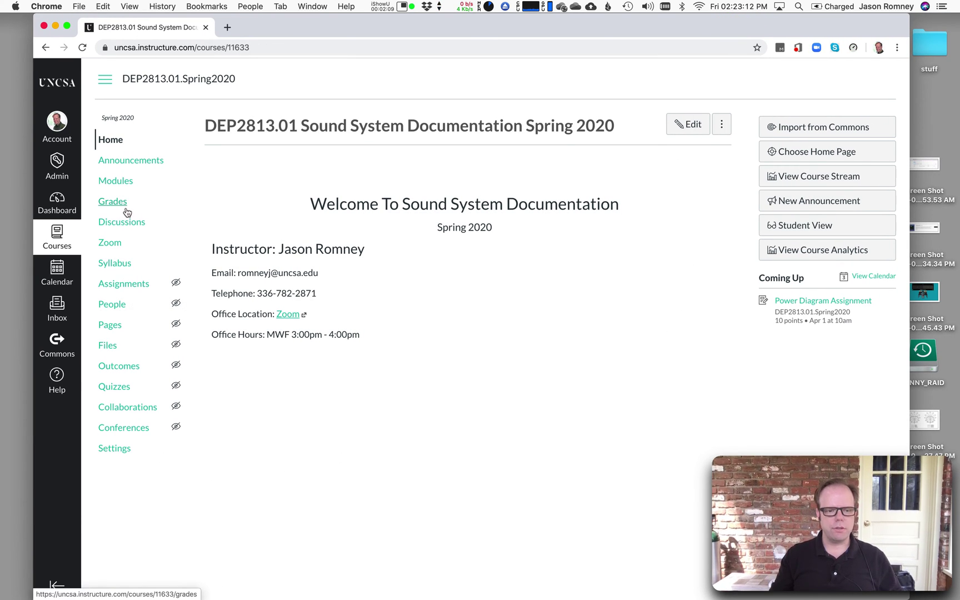
click(115, 449)
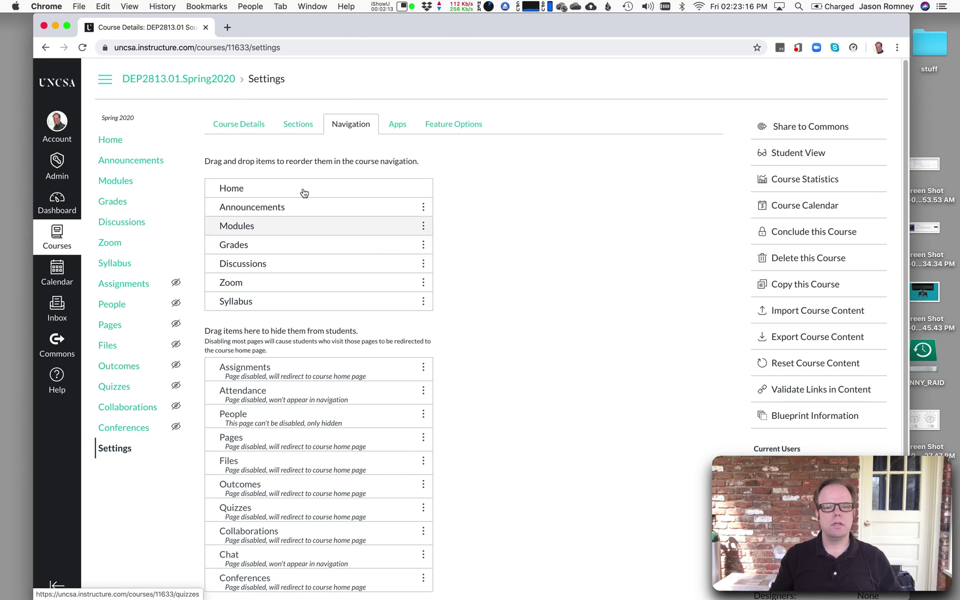
Show the Settings Navigation tab with visible items and hidden ones like Assignments and People.
click(341, 126)
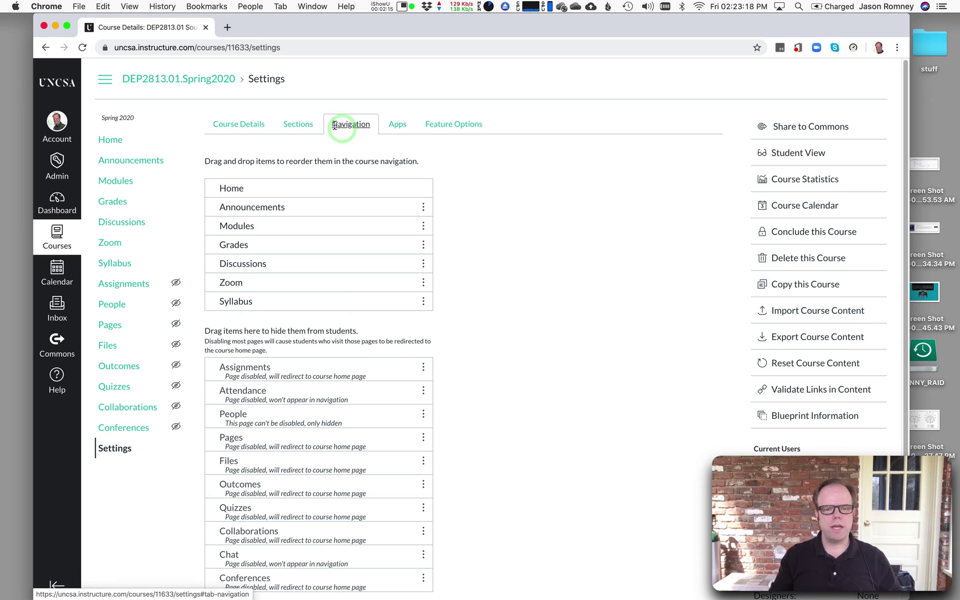
click(232, 126)
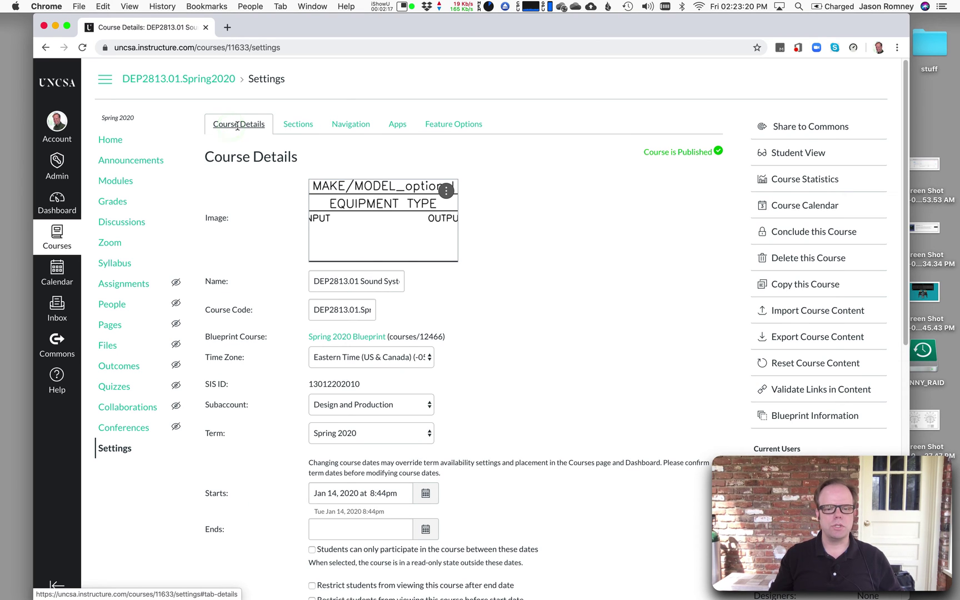
click(351, 124)
scroll(499, 227, down, 2)
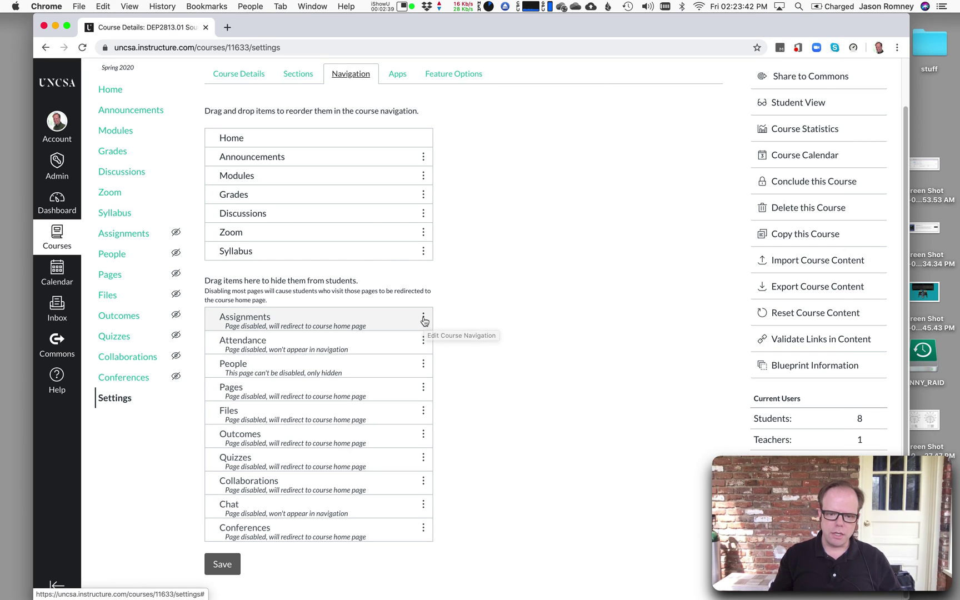
Move Assignments from the hidden items to just below Syllabus and save the navigation.
drag(426, 320, 421, 283)
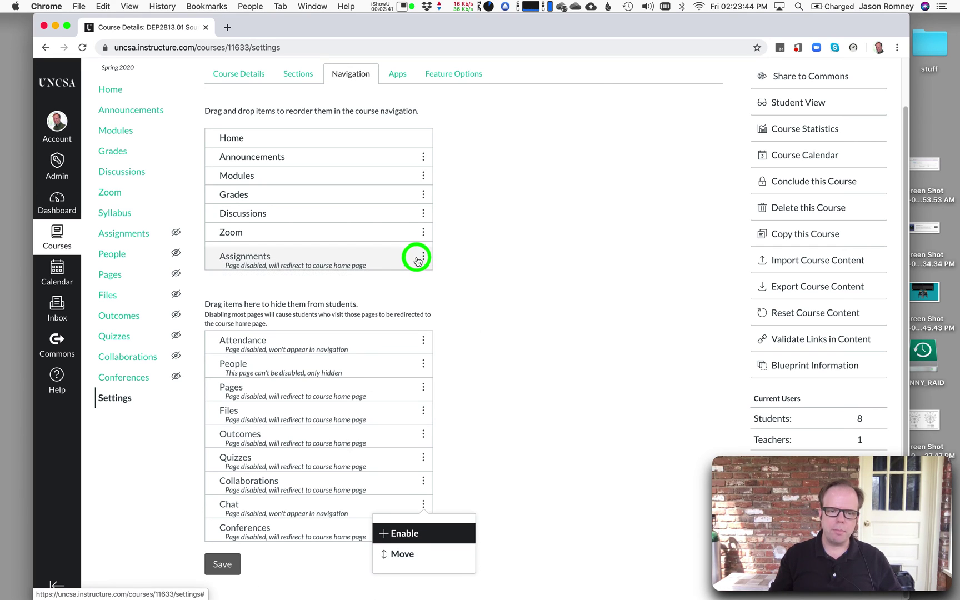
drag(421, 283, 416, 263)
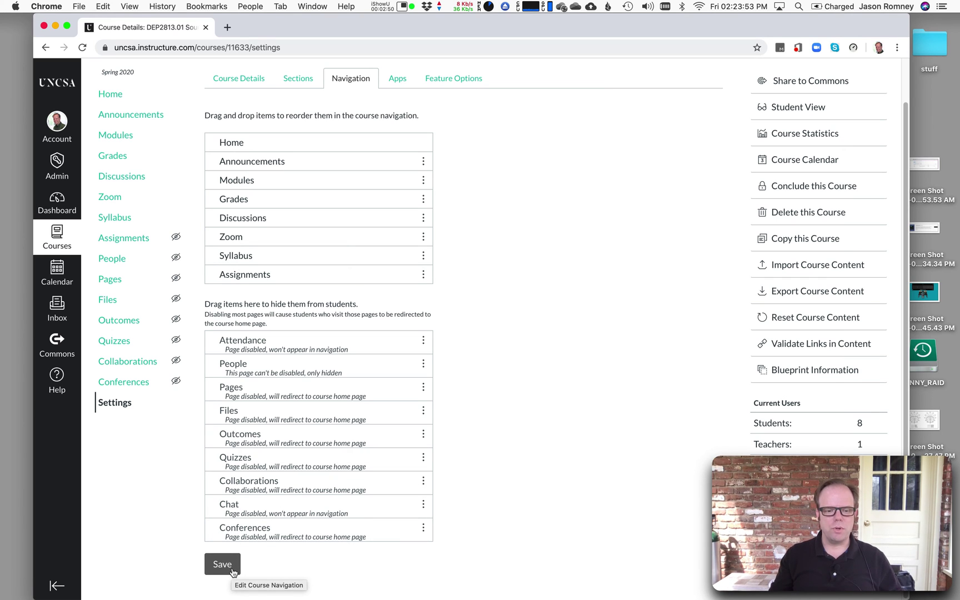
click(230, 570)
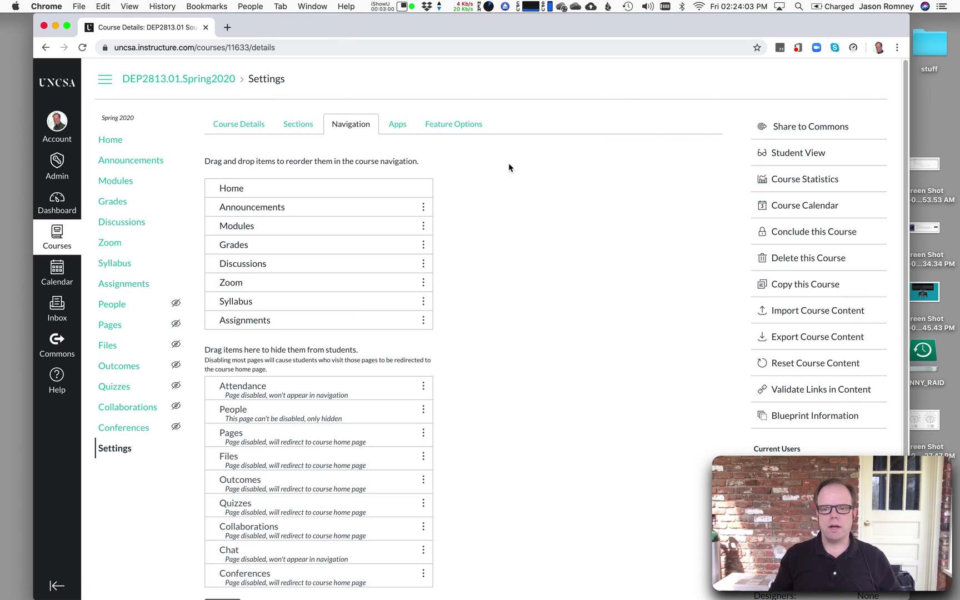
Verify Assignments appears in the Student View course menu, then leave Student View.
click(789, 153)
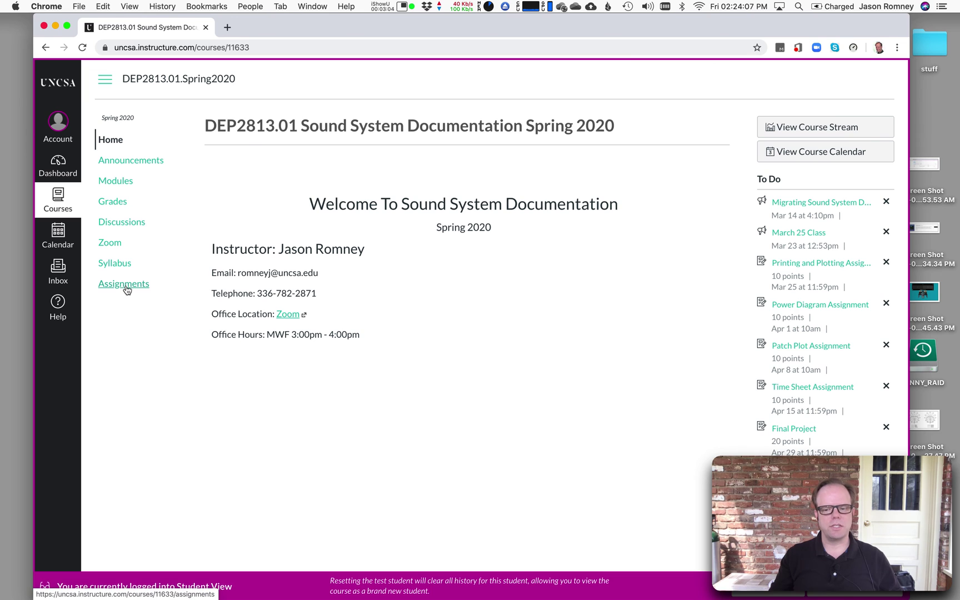
drag(666, 28, 395, 15)
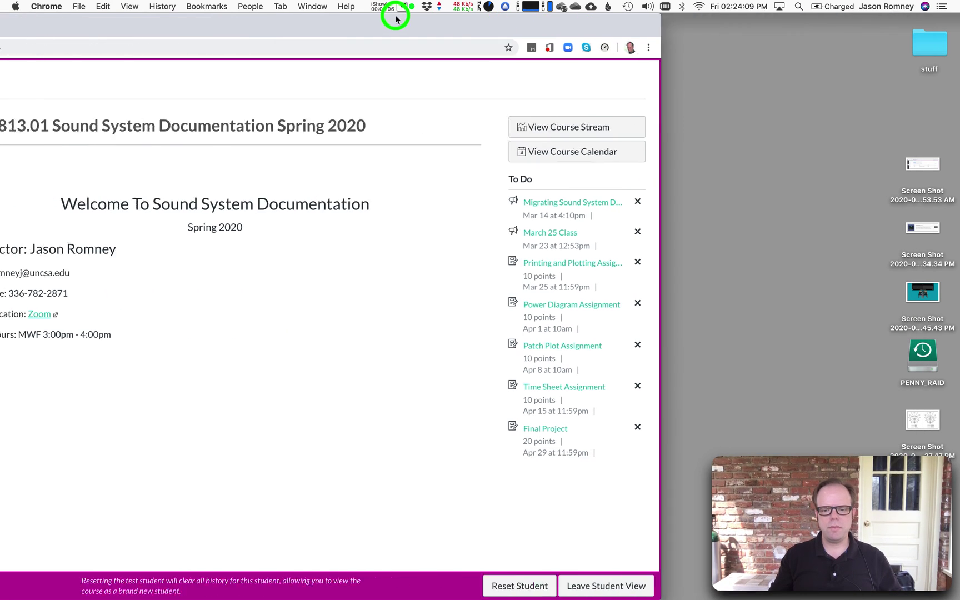
click(576, 585)
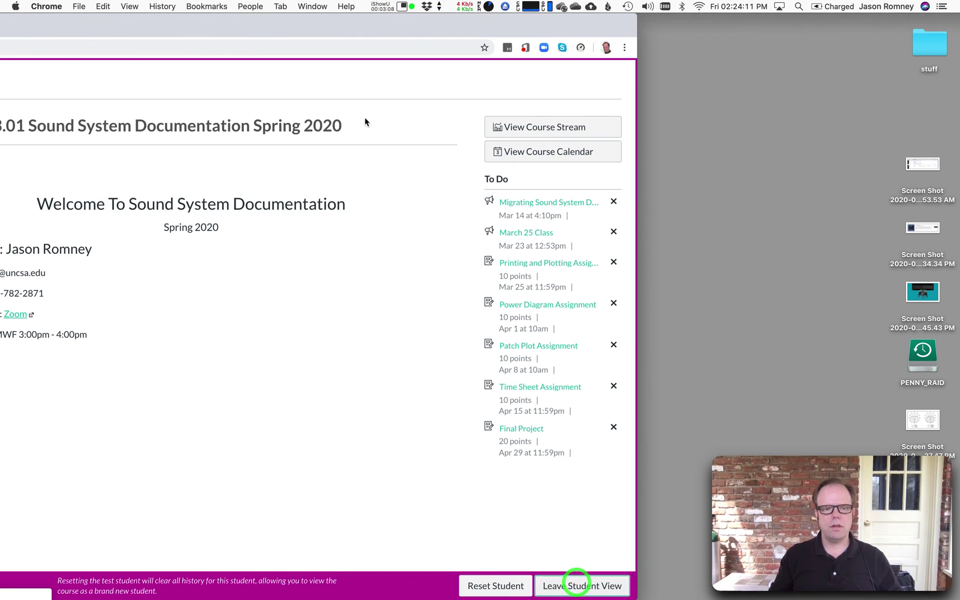
drag(262, 32, 531, 7)
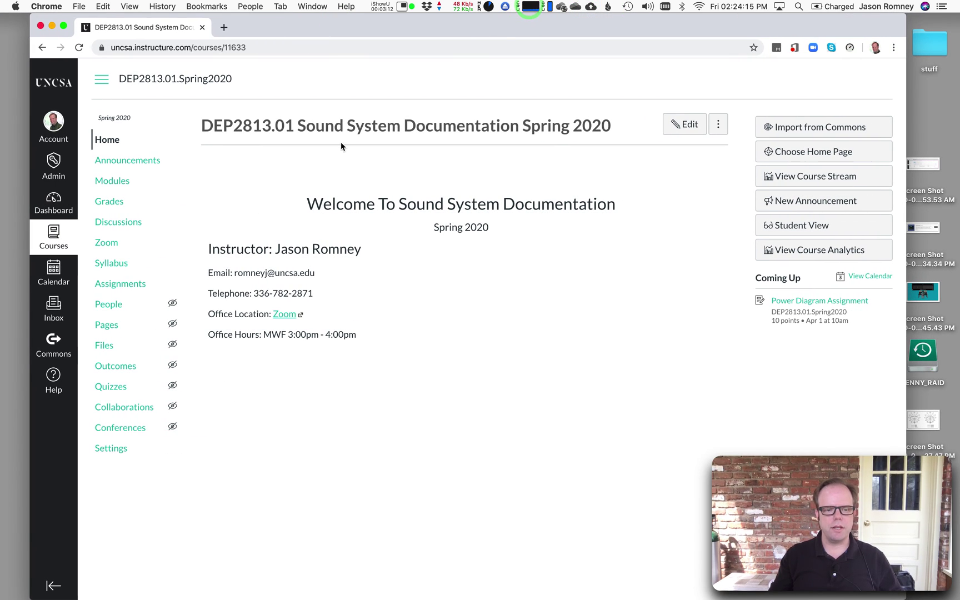